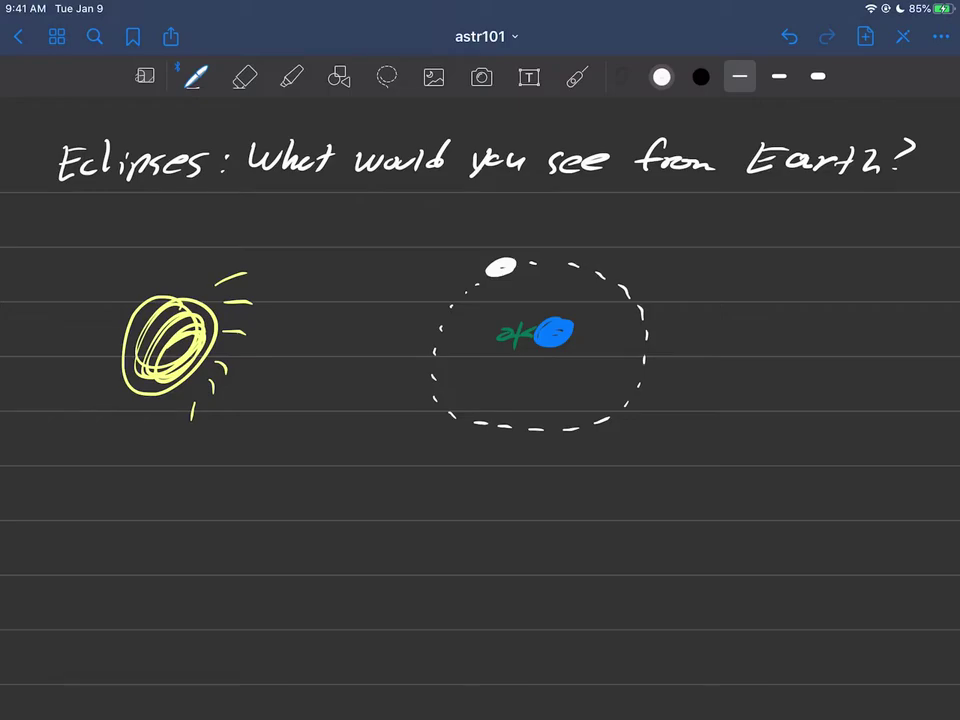
# Lasso the white Moon and try moving it around its orbit
pyautogui.click(577, 76)
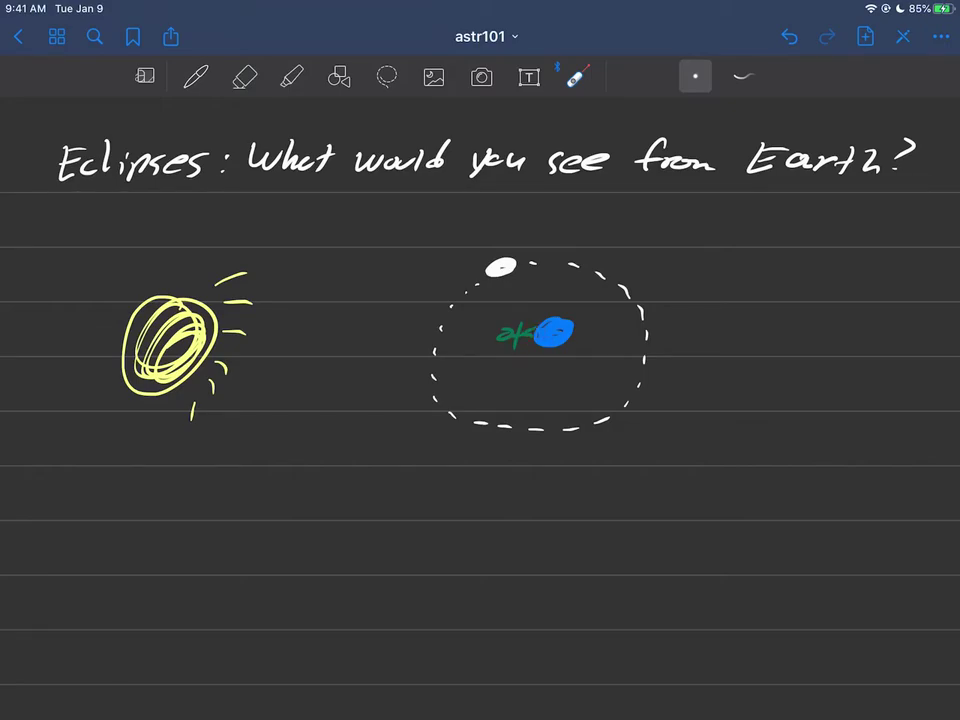
pyautogui.click(386, 77)
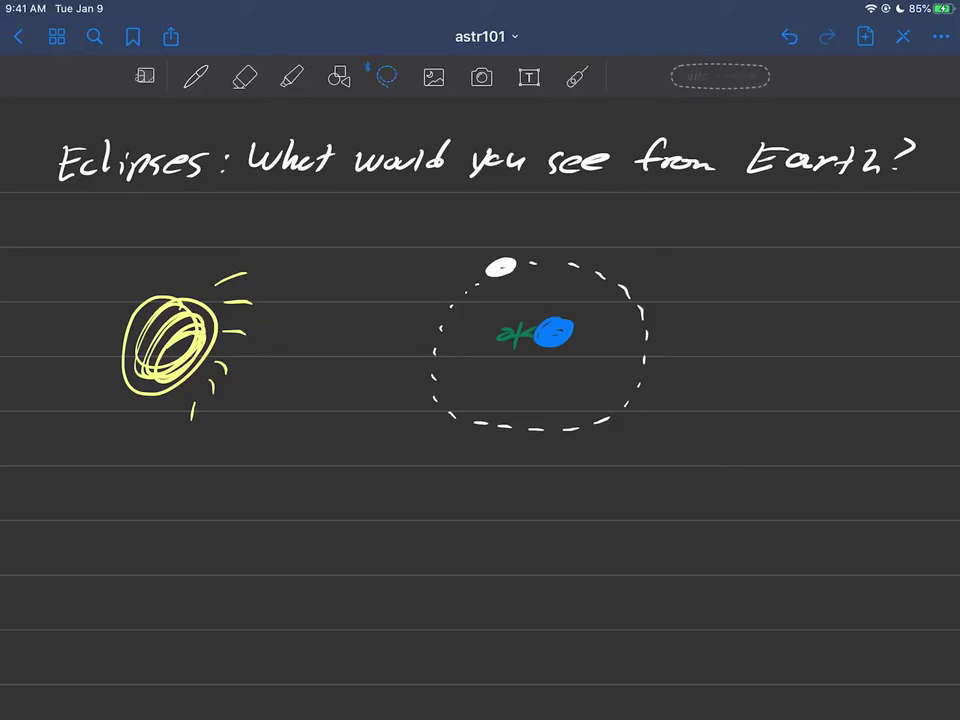
pyautogui.moveTo(508, 254)
pyautogui.mouseDown()
pyautogui.moveTo(482, 268)
pyautogui.moveTo(510, 253)
pyautogui.mouseUp()
pyautogui.moveTo(501, 267)
pyautogui.mouseDown()
pyautogui.moveTo(454, 302)
pyautogui.moveTo(446, 336)
pyautogui.moveTo(510, 262)
pyautogui.moveTo(501, 267)
pyautogui.mouseUp()
pyautogui.click(196, 77)
# Draw two yellow rays from the Sun to Earth, then lasso-select the Moon again
pyautogui.click(661, 77)
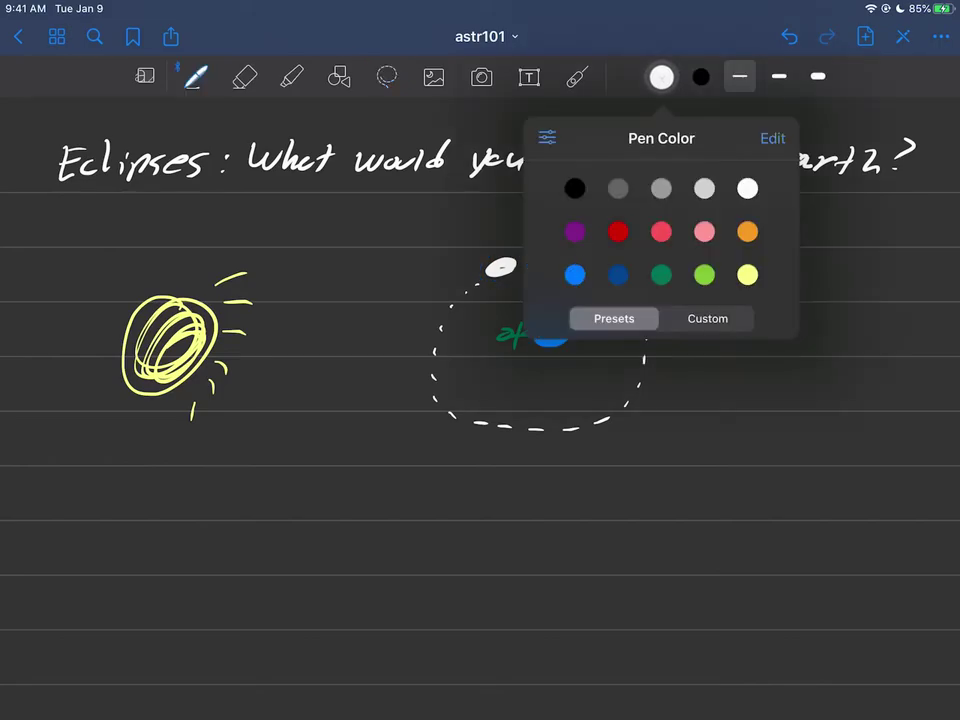
pyautogui.click(746, 270)
pyautogui.click(661, 77)
pyautogui.moveTo(220, 330)
pyautogui.mouseDown()
pyautogui.moveTo(532, 336)
pyautogui.moveTo(515, 328)
pyautogui.moveTo(530, 341)
pyautogui.mouseUp()
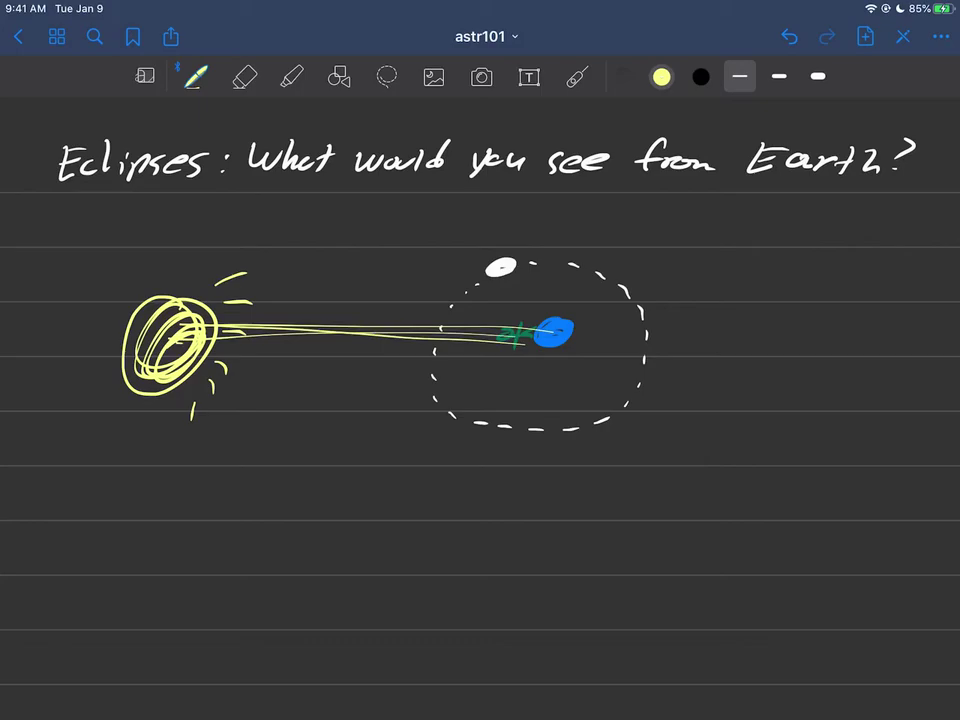
pyautogui.moveTo(215, 338); pyautogui.dragTo(530, 340)
pyautogui.click(386, 77)
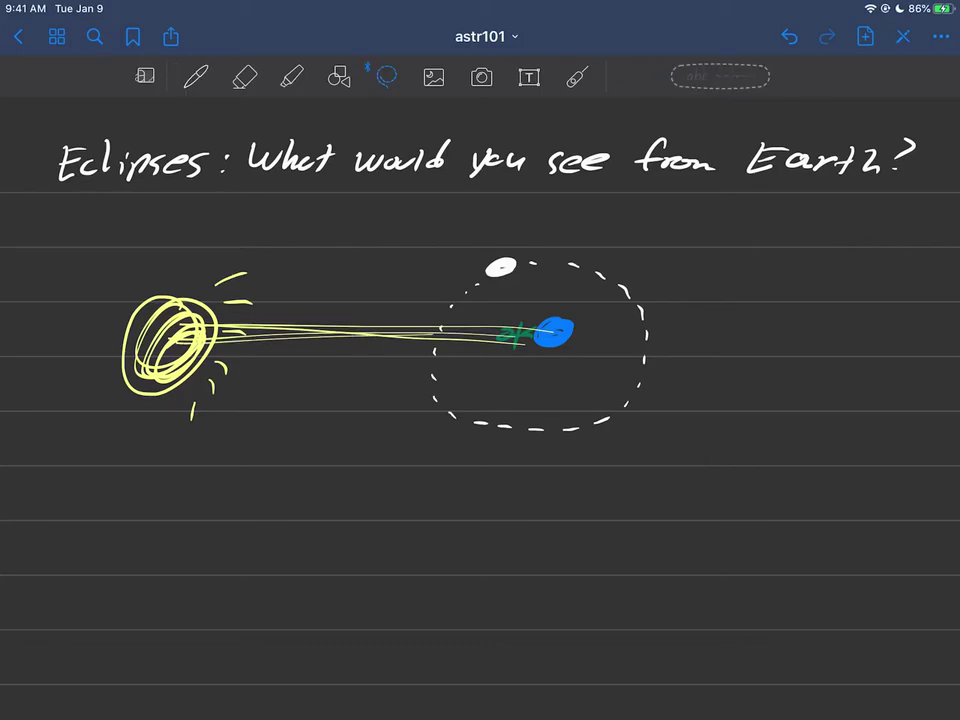
pyautogui.moveTo(512, 258)
pyautogui.mouseDown()
pyautogui.moveTo(484, 258)
pyautogui.moveTo(499, 268)
pyautogui.moveTo(444, 320)
pyautogui.moveTo(438, 354)
pyautogui.moveTo(501, 267)
pyautogui.mouseUp()
# Below the orbit diagram, draw a yellow Sun circle and scribble-fill it
pyautogui.click(195, 77)
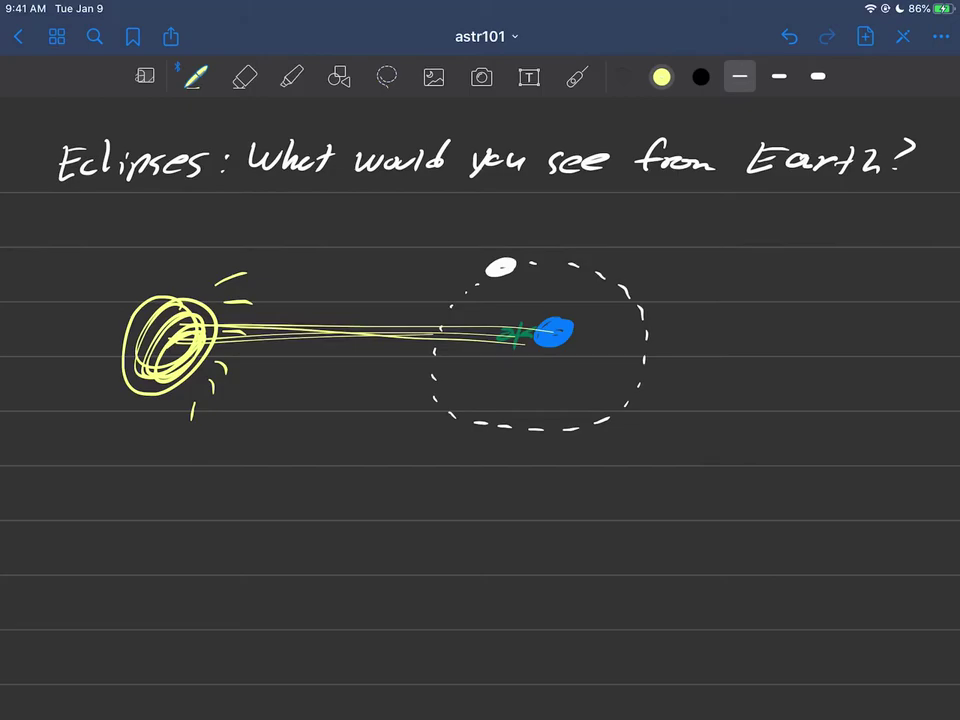
pyautogui.scroll(-4, 480, 400)
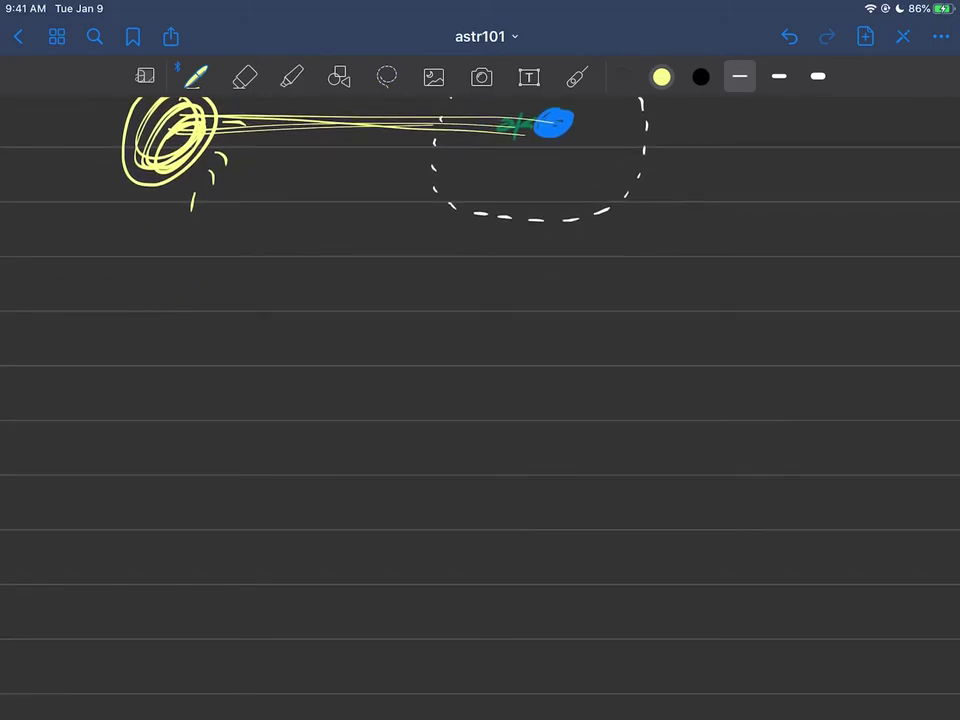
pyautogui.moveTo(418, 315)
pyautogui.mouseDown()
pyautogui.moveTo(364, 326)
pyautogui.moveTo(454, 381)
pyautogui.moveTo(398, 318)
pyautogui.moveTo(380, 377)
pyautogui.mouseUp()
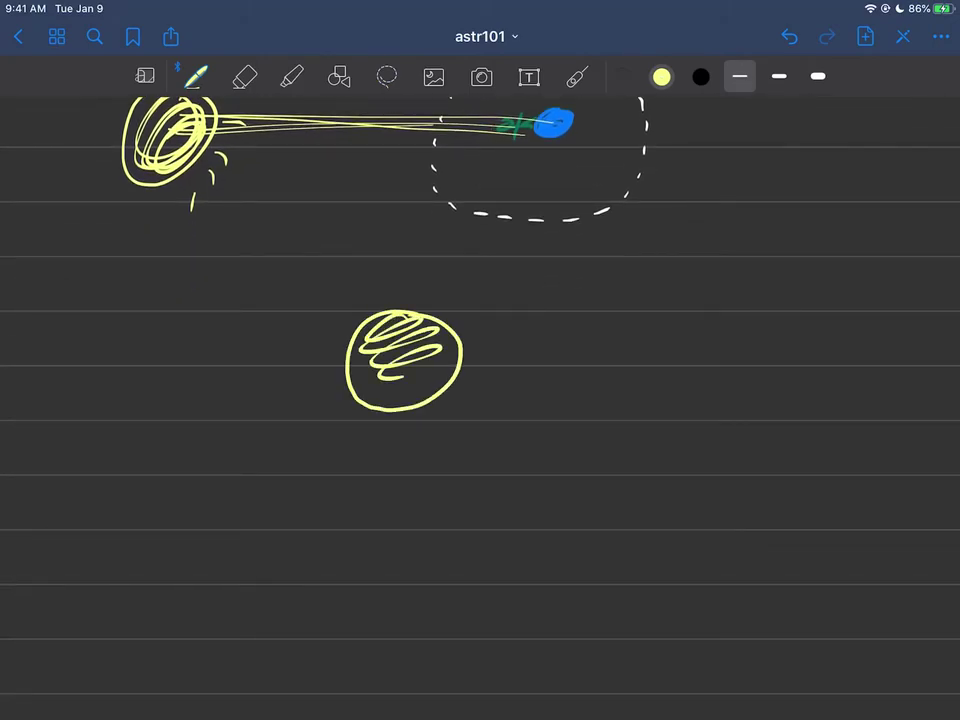
pyautogui.moveTo(370, 330)
pyautogui.mouseDown()
pyautogui.moveTo(450, 360)
pyautogui.moveTo(355, 375)
pyautogui.moveTo(455, 345)
pyautogui.moveTo(350, 370)
pyautogui.moveTo(450, 370)
pyautogui.moveTo(395, 390)
pyautogui.mouseUp()
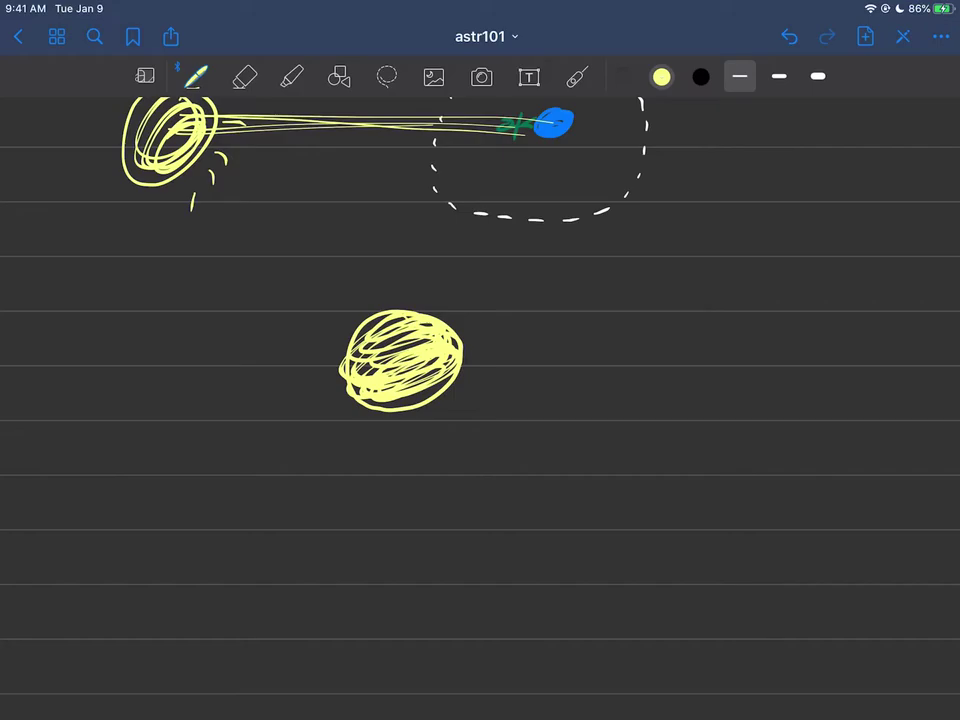
# Draw an orange ground line across the bottom of the page
pyautogui.click(195, 76)
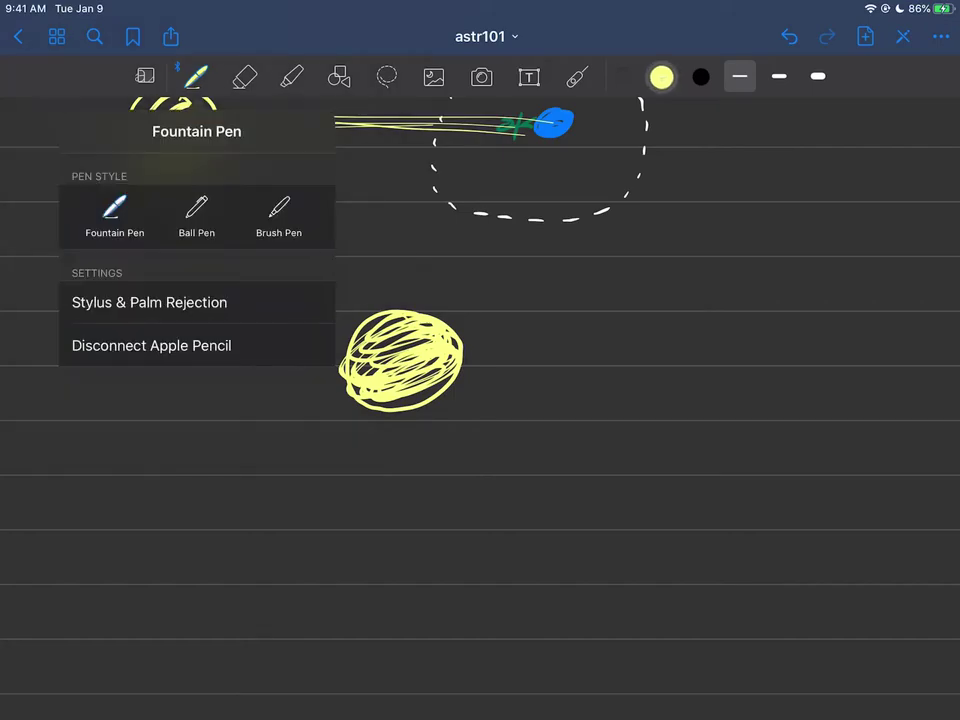
pyautogui.click(661, 77)
pyautogui.click(747, 231)
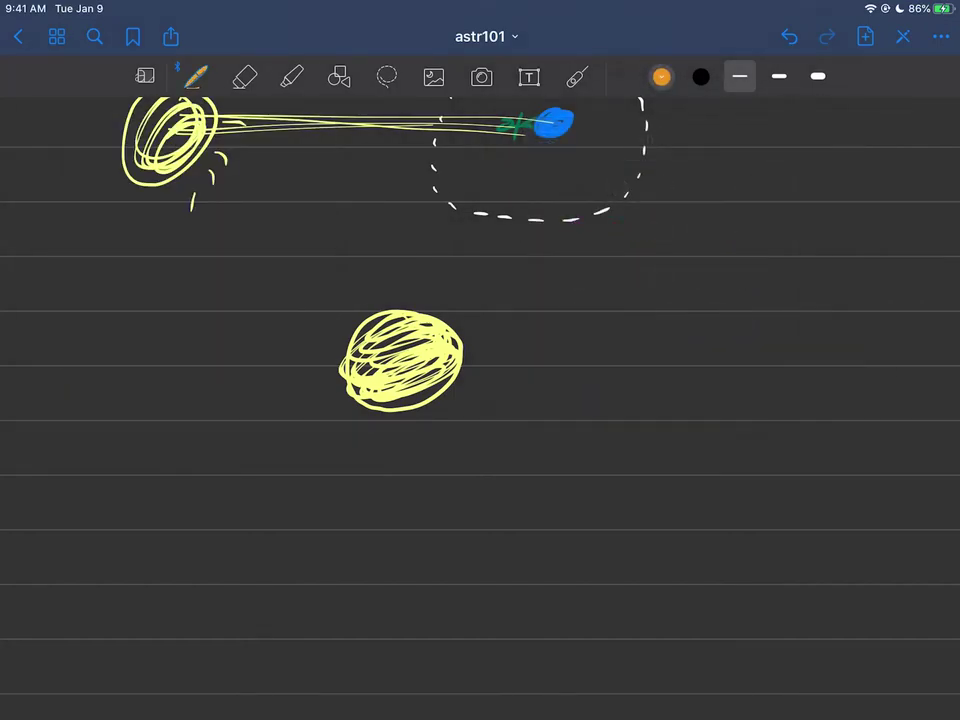
pyautogui.moveTo(128, 642)
pyautogui.mouseDown()
pyautogui.moveTo(497, 628)
pyautogui.moveTo(668, 656)
pyautogui.mouseUp()
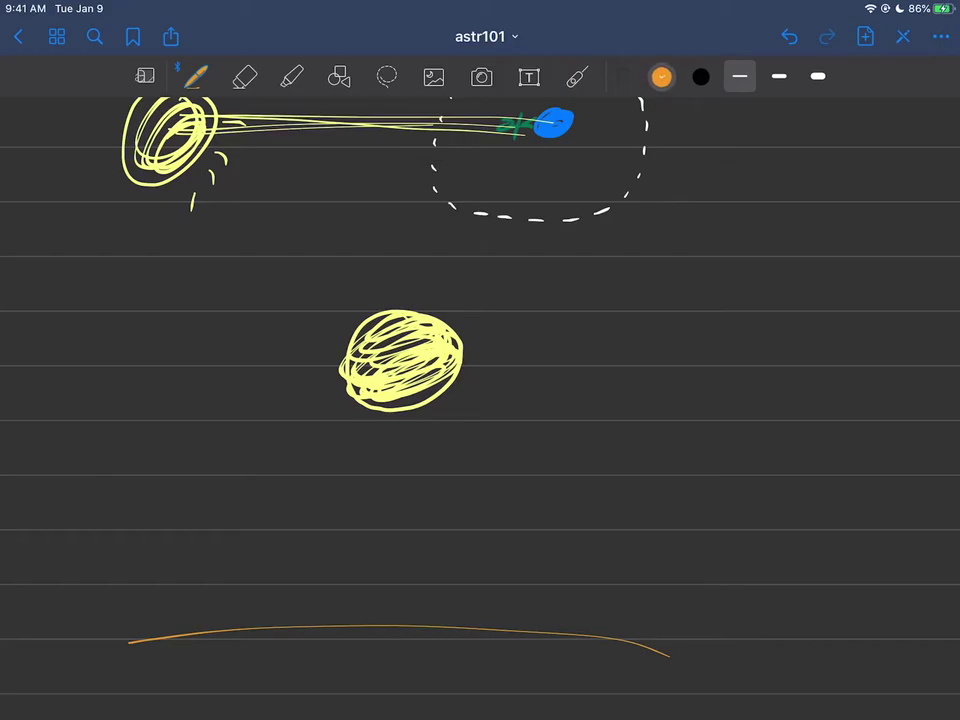
# Draw a small light-green stick-figure observer standing on the ground line
pyautogui.click(661, 77)
pyautogui.click(705, 274)
pyautogui.moveTo(345, 626)
pyautogui.mouseDown()
pyautogui.moveTo(372, 592)
pyautogui.moveTo(383, 597)
pyautogui.moveTo(367, 580)
pyautogui.mouseUp()
pyautogui.moveTo(373, 567); pyautogui.dragTo(370, 577)
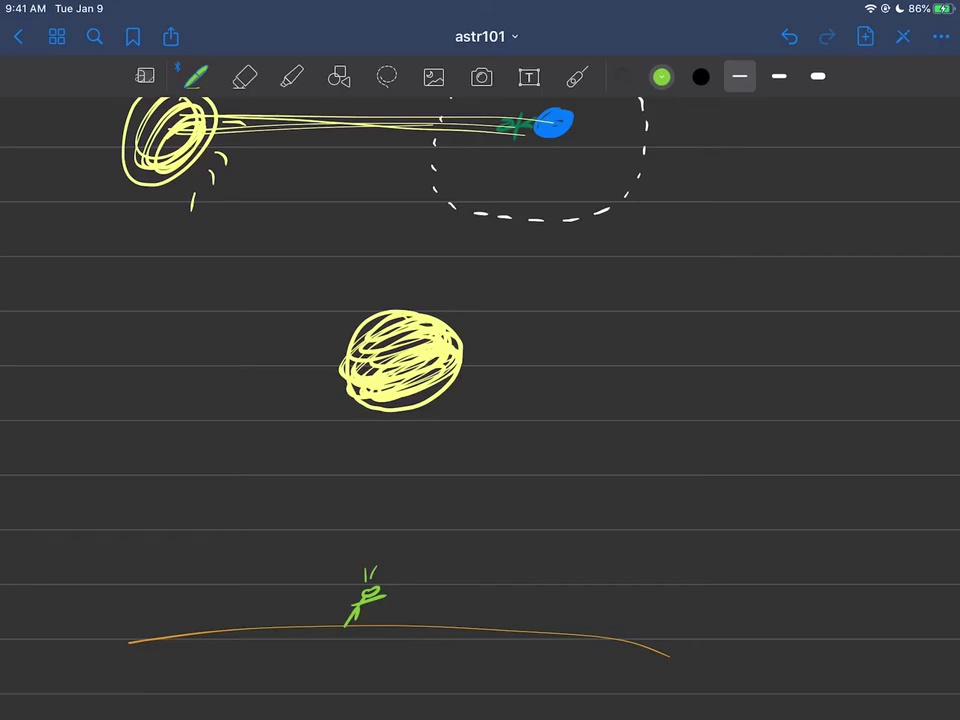
# Trace the Moon's path along its orbit with the laser pointer
pyautogui.click(701, 77)
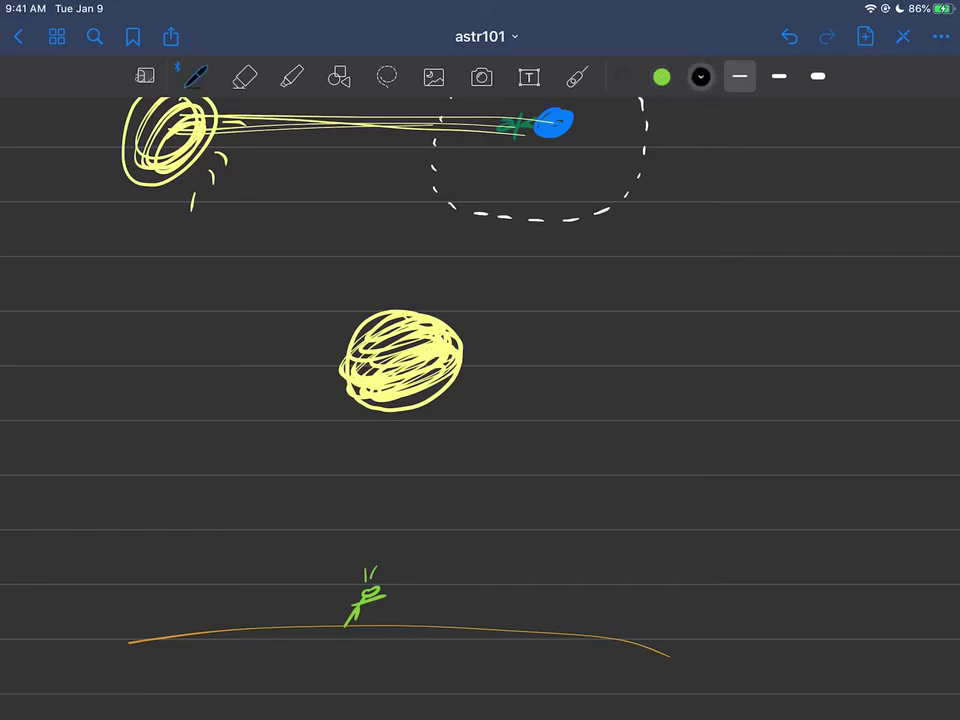
pyautogui.scroll(3, 480, 360)
pyautogui.click(482, 176)
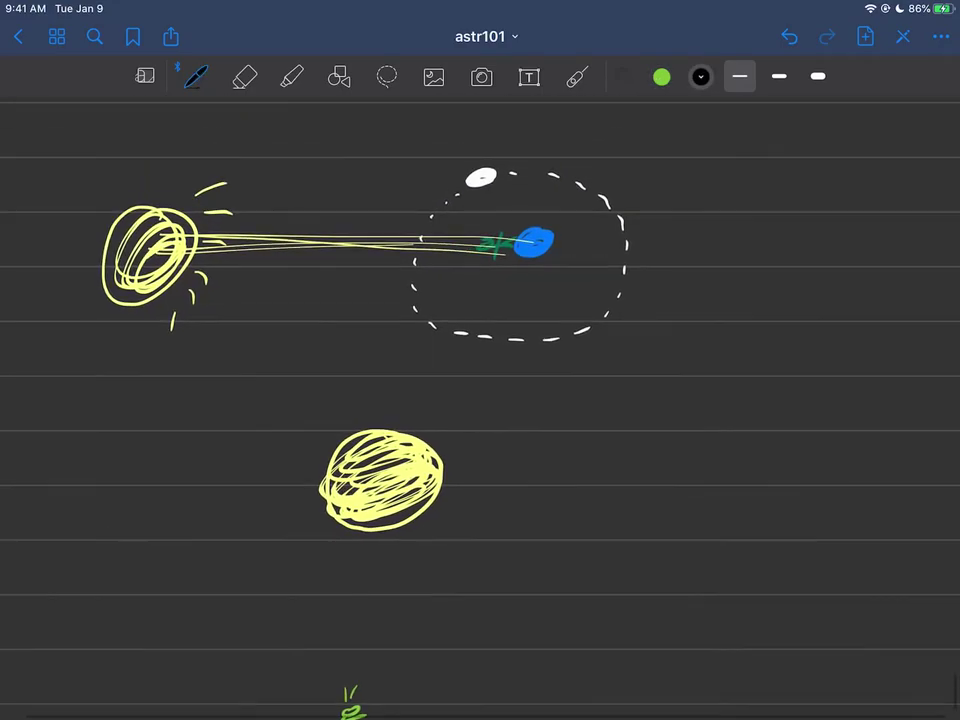
pyautogui.click(577, 77)
pyautogui.moveTo(470, 188); pyautogui.dragTo(422, 238)
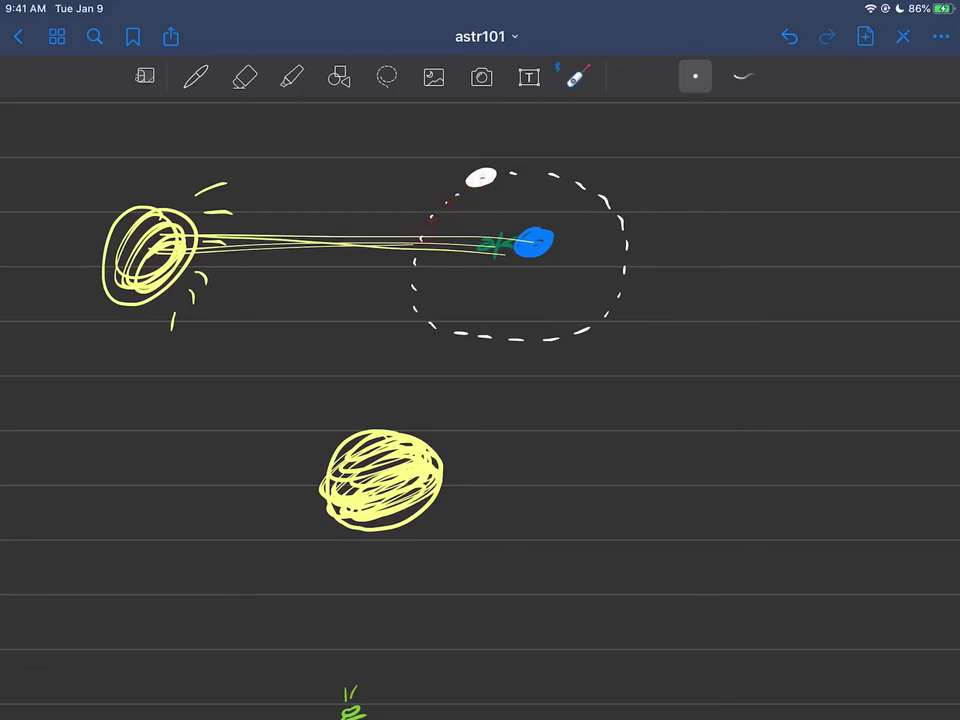
# Draw a black crescent over the right edge of the lower Sun
pyautogui.scroll(-3, 480, 400)
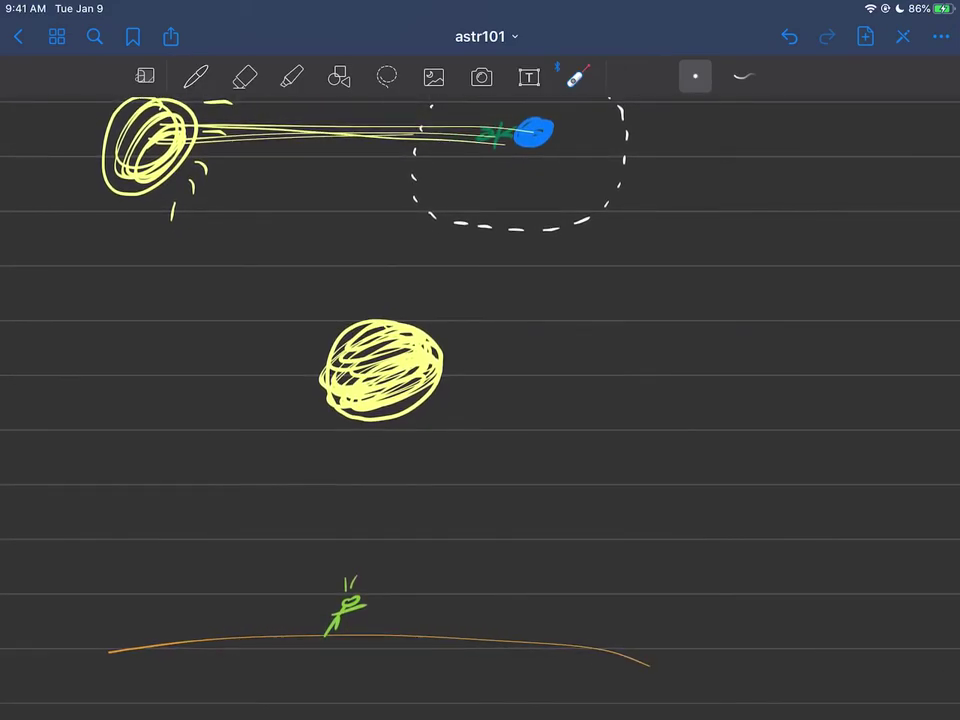
pyautogui.click(195, 77)
pyautogui.click(701, 77)
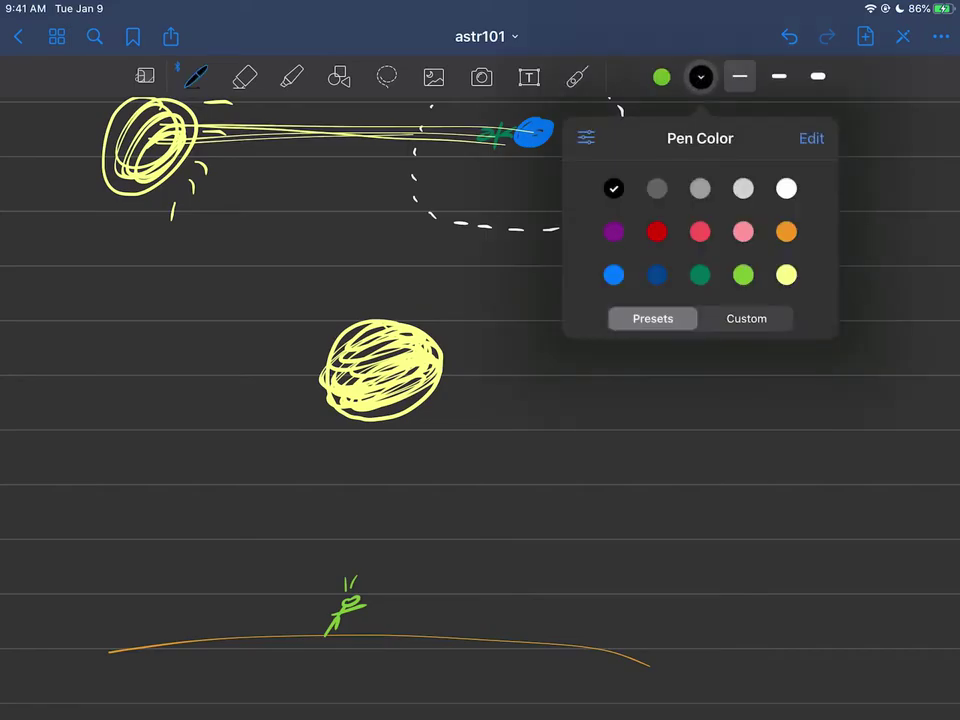
pyautogui.click(701, 77)
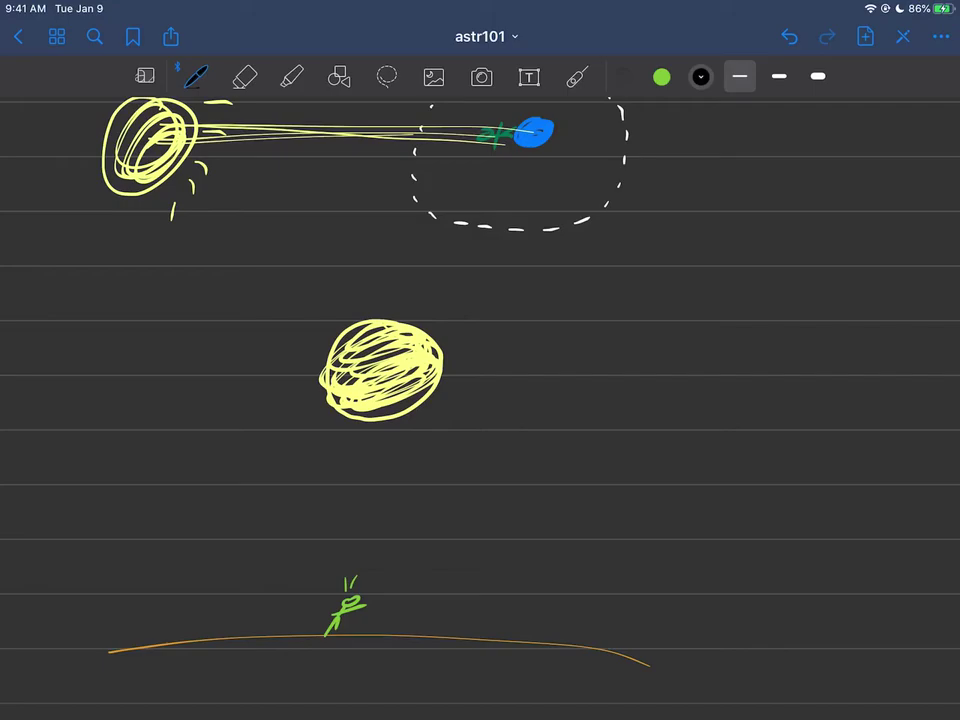
pyautogui.moveTo(432, 344)
pyautogui.mouseDown()
pyautogui.moveTo(422, 373)
pyautogui.moveTo(428, 392)
pyautogui.moveTo(428, 362)
pyautogui.moveTo(431, 388)
pyautogui.mouseUp()
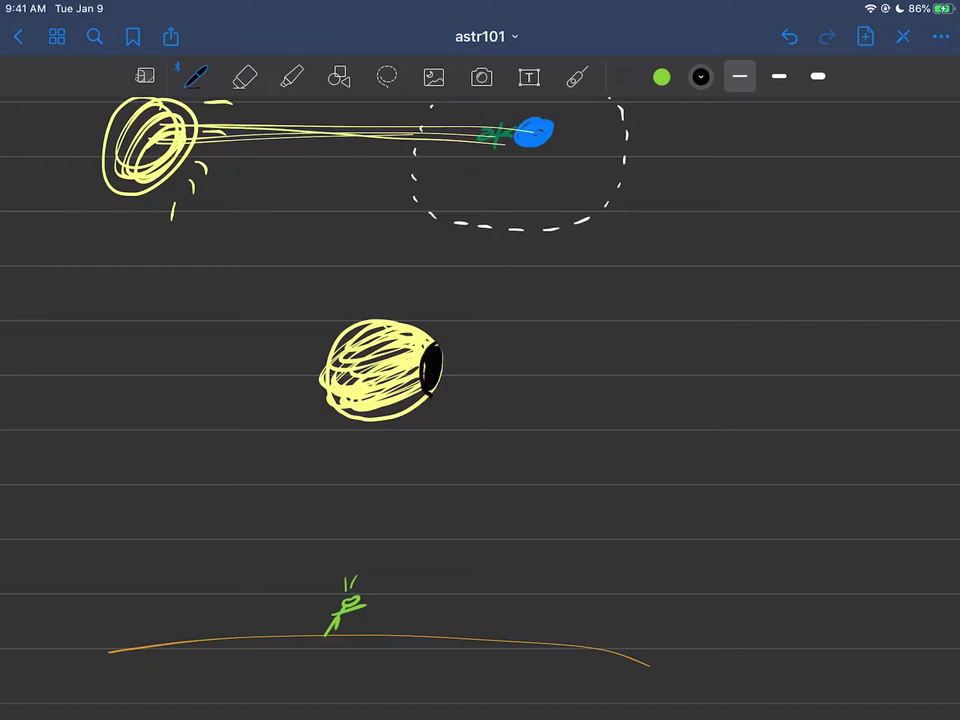
pyautogui.moveTo(425, 345)
pyautogui.mouseDown()
pyautogui.moveTo(421, 376)
pyautogui.moveTo(420, 360)
pyautogui.mouseUp()
# Lasso the white Moon and move it onto the Sun's rays
pyautogui.scroll(3, 480, 400)
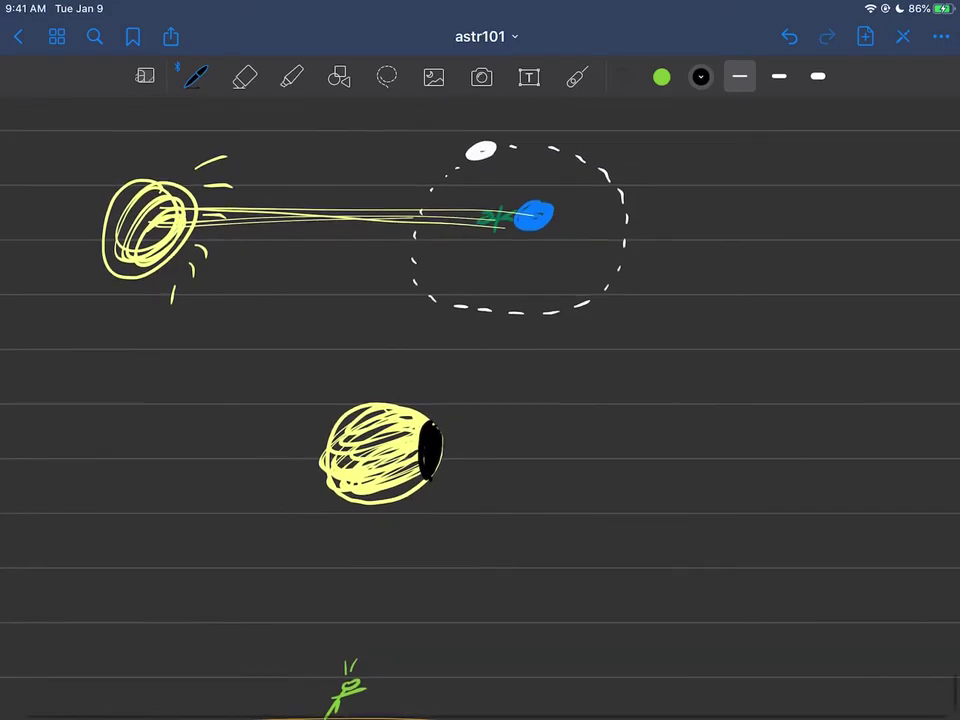
pyautogui.click(386, 76)
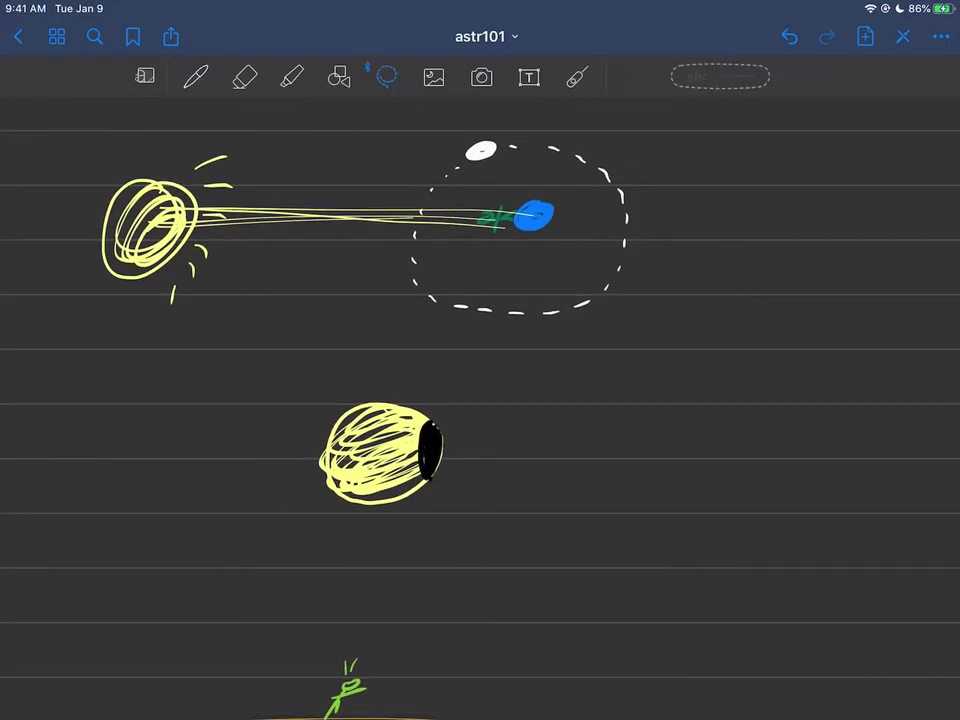
pyautogui.moveTo(482, 136)
pyautogui.mouseDown()
pyautogui.moveTo(454, 146)
pyautogui.moveTo(480, 134)
pyautogui.moveTo(426, 209)
pyautogui.mouseUp()
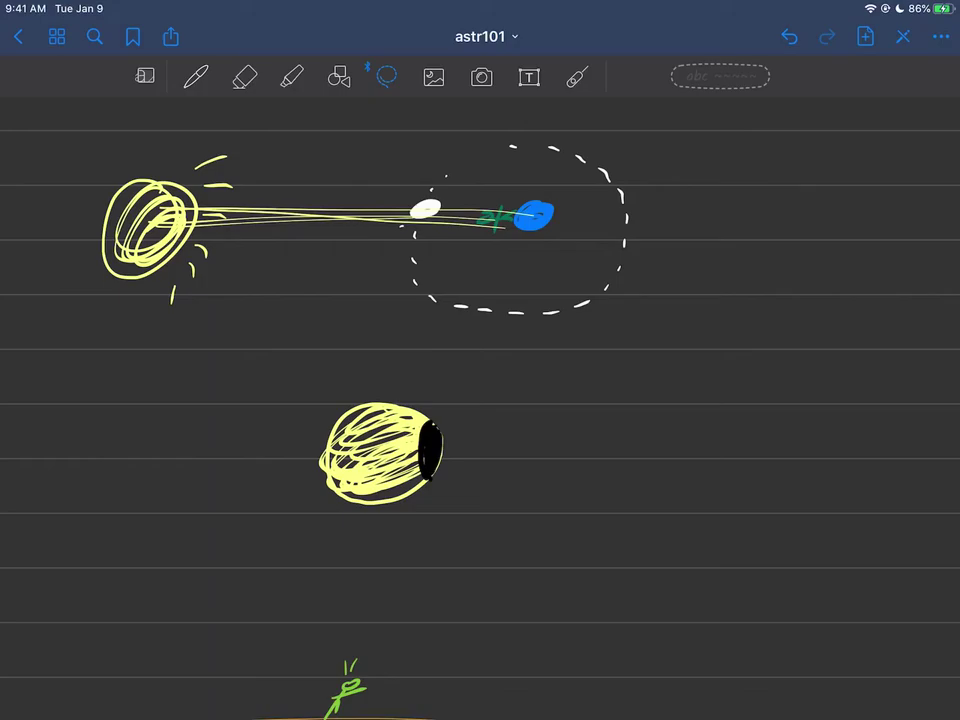
# Shade the Moon yellow on its Sun-facing side and black on the other half
pyautogui.click(196, 77)
pyautogui.click(661, 77)
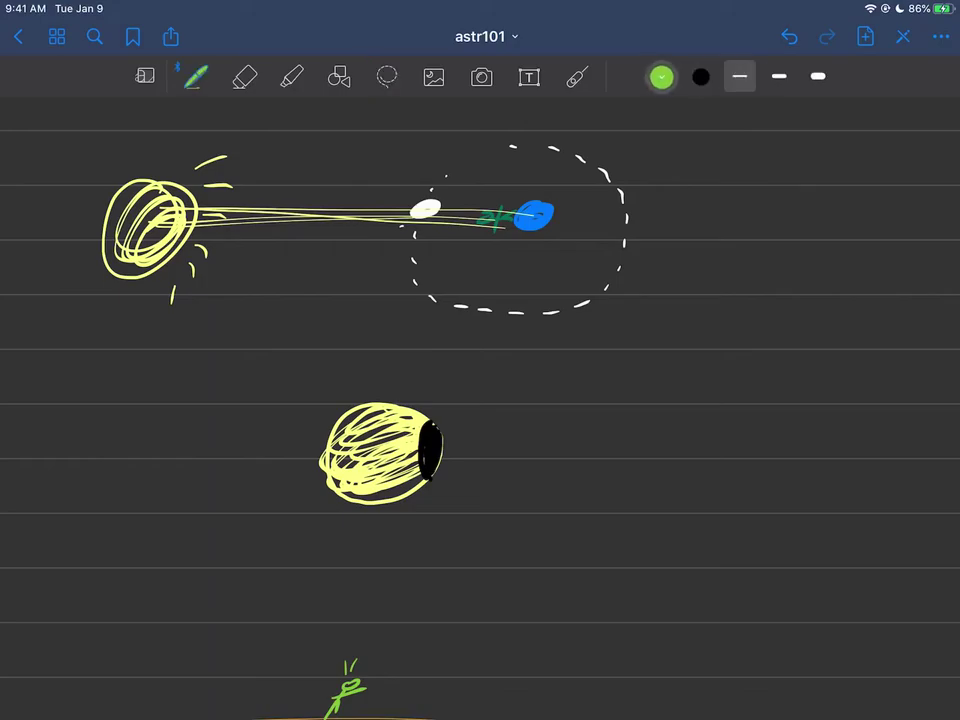
pyautogui.click(661, 77)
pyautogui.click(747, 274)
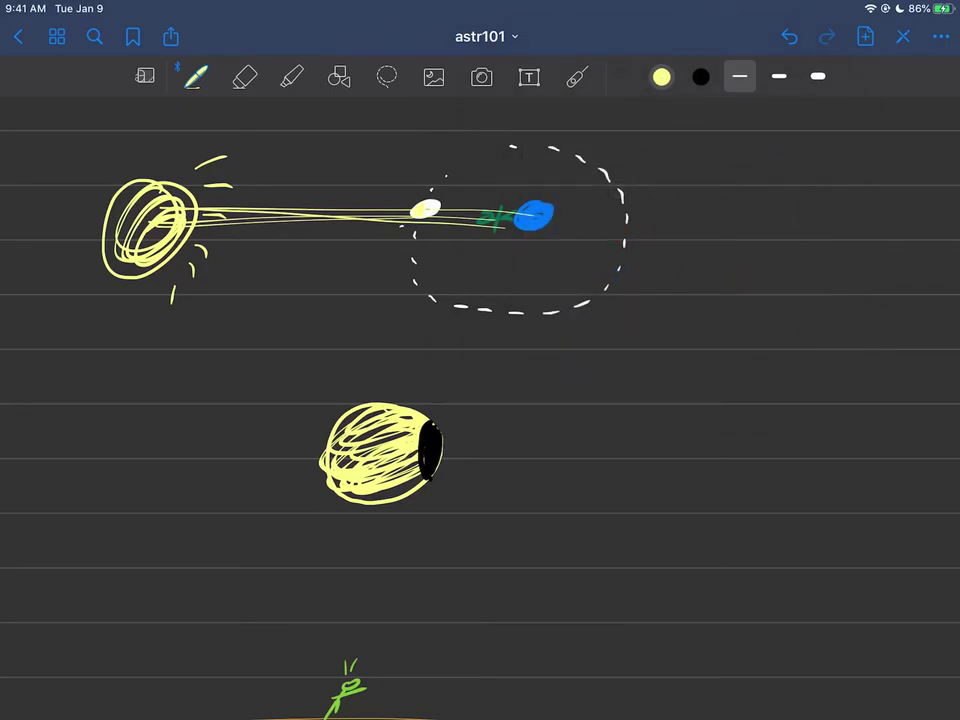
pyautogui.click(196, 77)
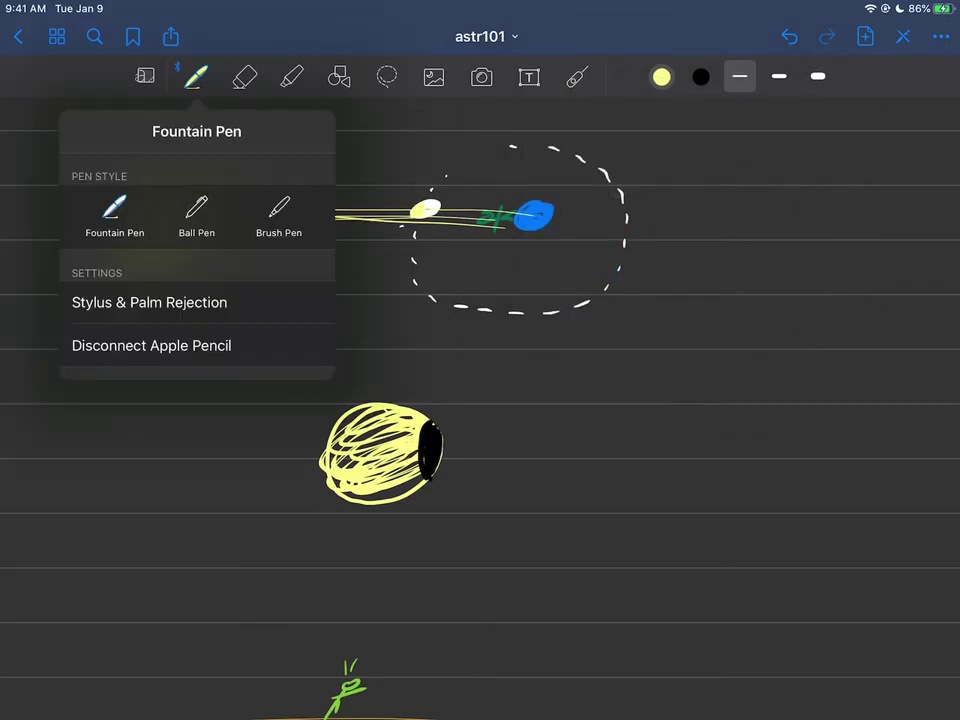
pyautogui.click(701, 77)
pyautogui.moveTo(426, 200); pyautogui.dragTo(431, 215)
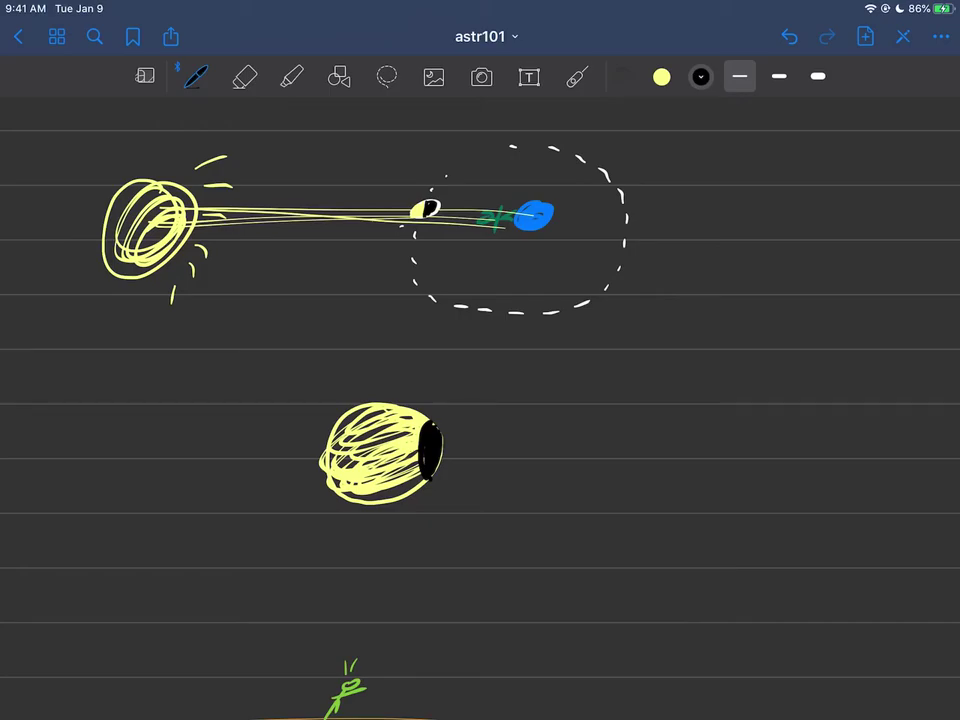
# Point out Earth, the rays, the Moon and the lower Sun with the laser pointer
pyautogui.click(577, 77)
pyautogui.moveTo(489, 220); pyautogui.dragTo(210, 220)
pyautogui.moveTo(445, 226); pyautogui.dragTo(218, 226)
pyautogui.moveTo(525, 214)
pyautogui.mouseDown()
pyautogui.moveTo(446, 204)
pyautogui.moveTo(193, 212)
pyautogui.moveTo(425, 208)
pyautogui.mouseUp()
pyautogui.moveTo(431, 456); pyautogui.dragTo(431, 456)
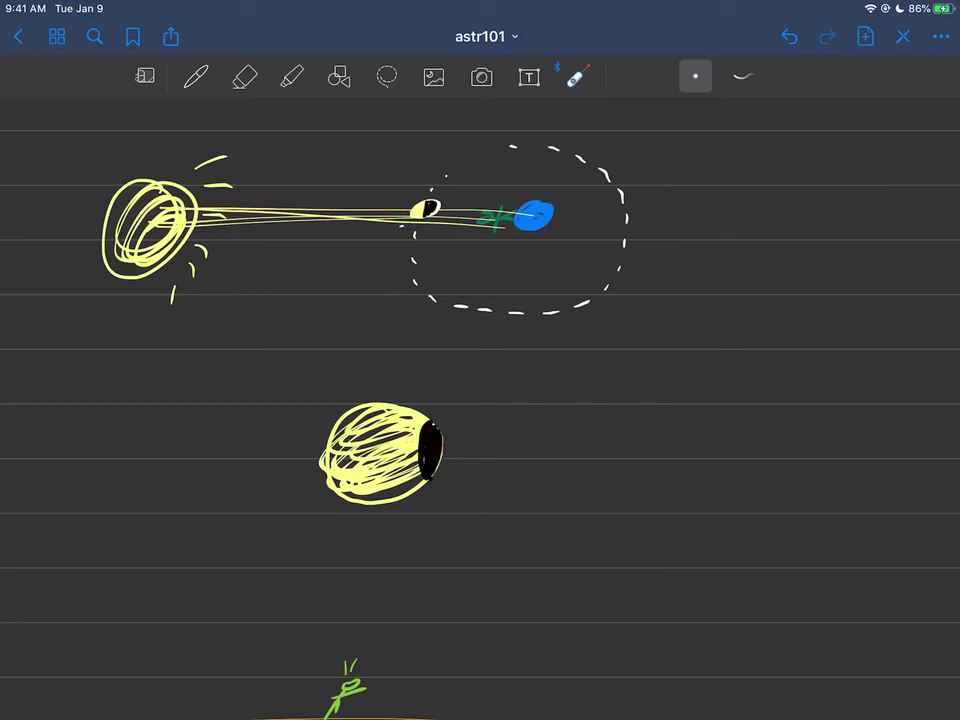
# Scribble black over most of the lower Sun, leaving only a thin yellow rim
pyautogui.click(196, 77)
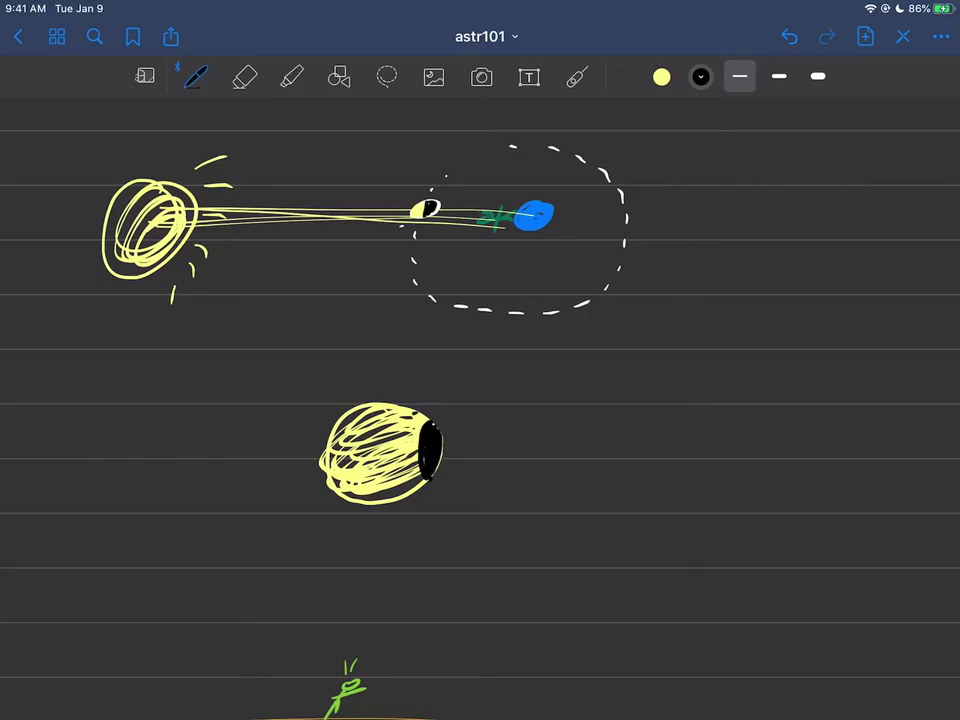
pyautogui.moveTo(412, 414)
pyautogui.mouseDown()
pyautogui.moveTo(403, 494)
pyautogui.moveTo(425, 470)
pyautogui.moveTo(405, 450)
pyautogui.moveTo(430, 440)
pyautogui.moveTo(415, 475)
pyautogui.mouseUp()
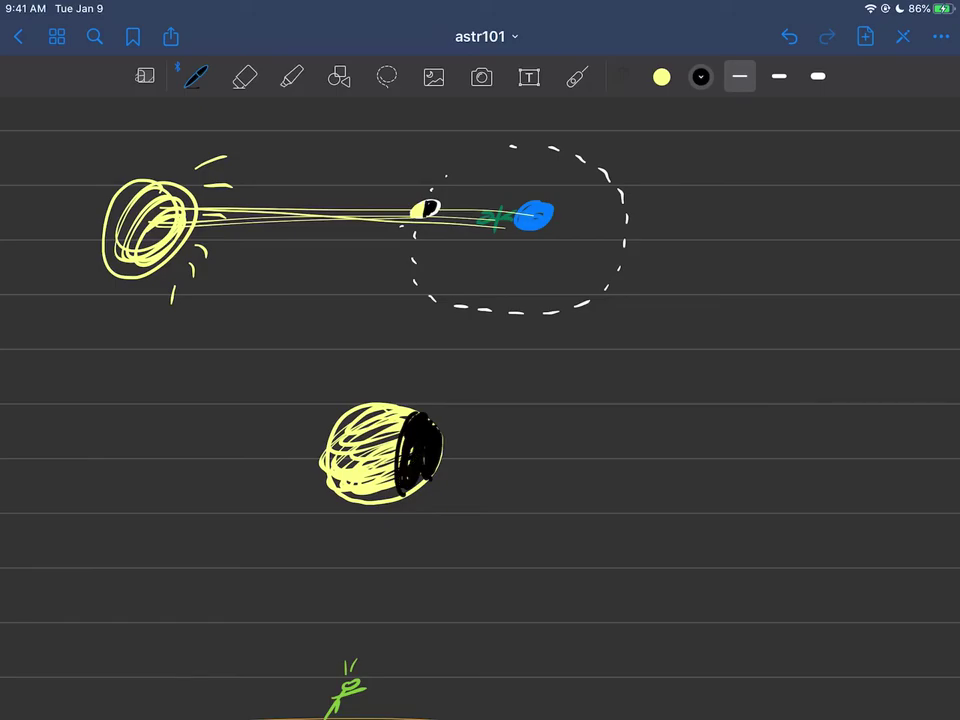
pyautogui.moveTo(394, 410)
pyautogui.mouseDown()
pyautogui.moveTo(376, 498)
pyautogui.moveTo(390, 448)
pyautogui.moveTo(388, 502)
pyautogui.mouseUp()
pyautogui.moveTo(368, 402)
pyautogui.mouseDown()
pyautogui.moveTo(355, 465)
pyautogui.moveTo(365, 505)
pyautogui.moveTo(362, 448)
pyautogui.moveTo(360, 492)
pyautogui.mouseUp()
pyautogui.moveTo(350, 445); pyautogui.dragTo(345, 498)
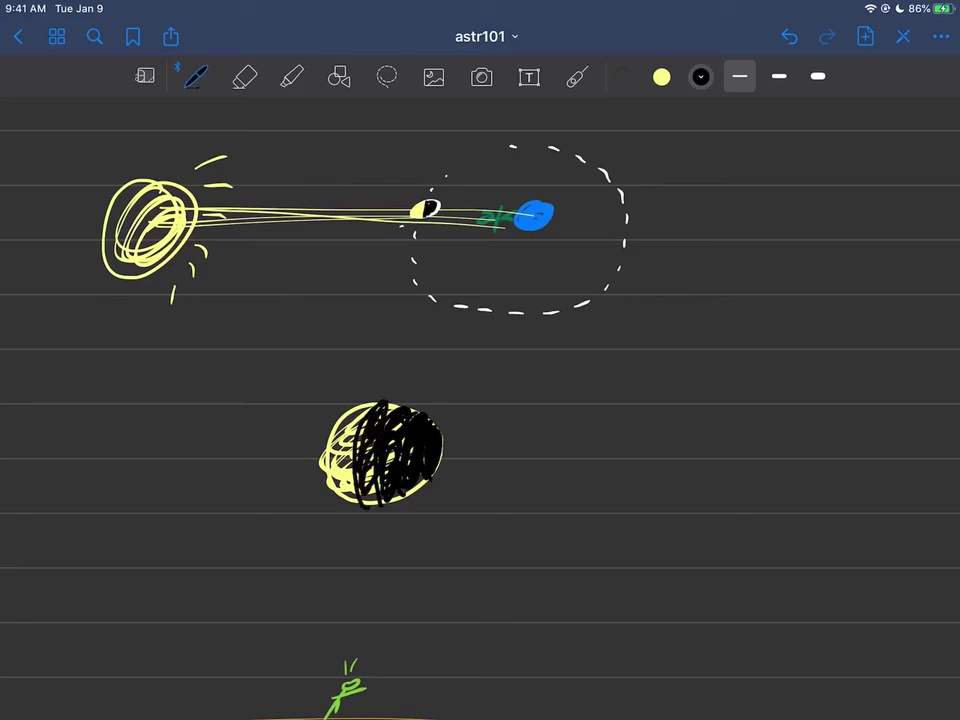
pyautogui.moveTo(352, 410); pyautogui.dragTo(340, 495)
pyautogui.moveTo(346, 418)
pyautogui.mouseDown()
pyautogui.moveTo(340, 445)
pyautogui.moveTo(350, 440)
pyautogui.moveTo(348, 456)
pyautogui.moveTo(352, 432)
pyautogui.moveTo(358, 450)
pyautogui.mouseUp()
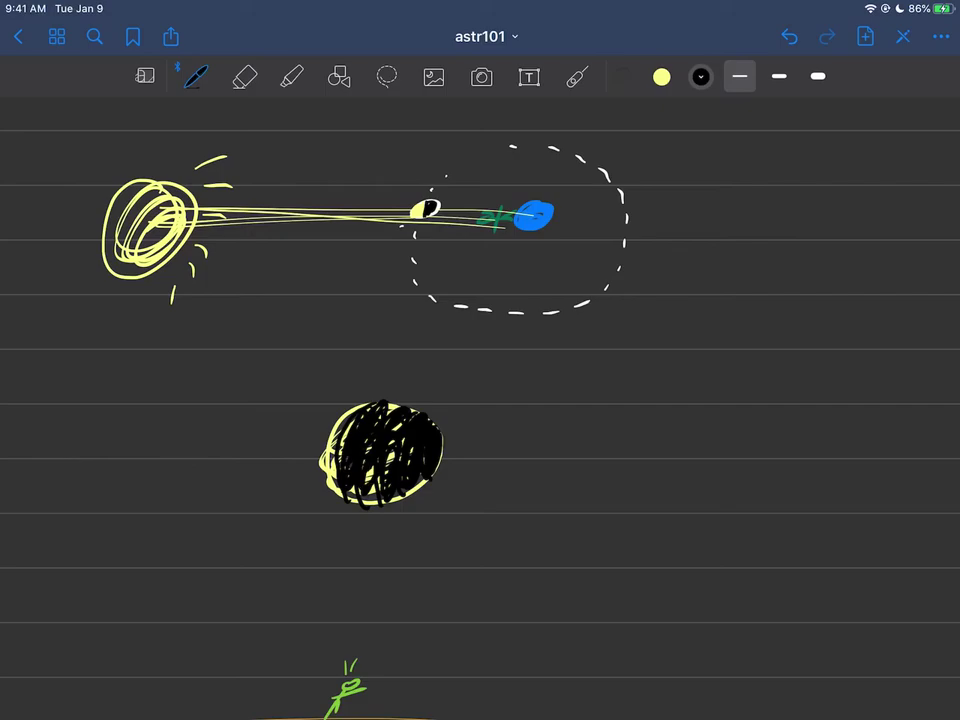
pyautogui.click(661, 77)
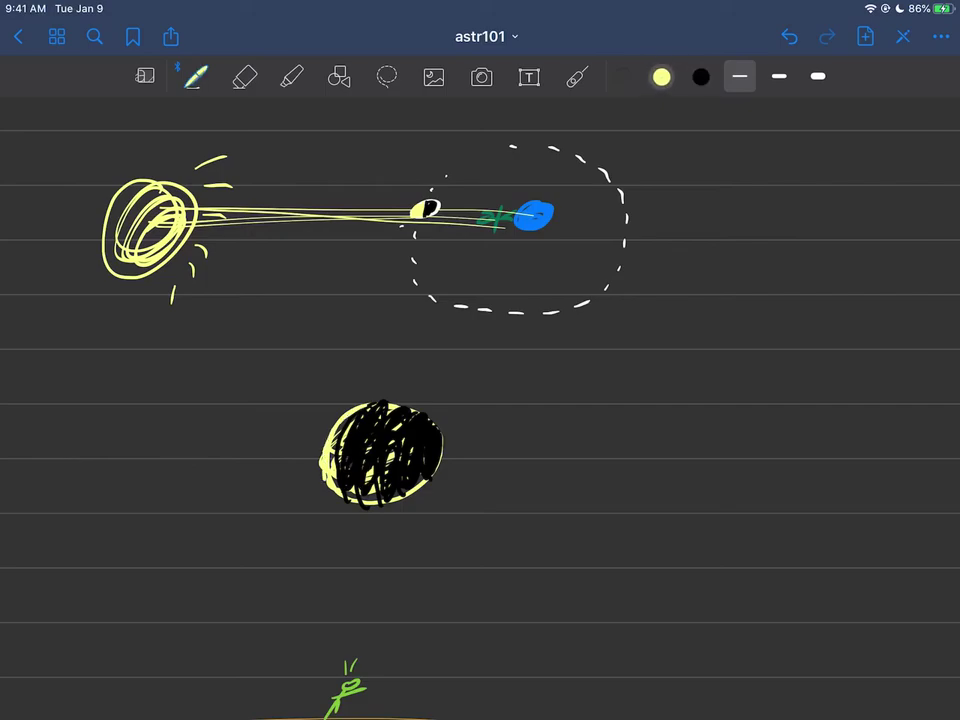
# Black out the lower Sun's remaining yellow crescent and point at the fully covered Sun
pyautogui.click(661, 77)
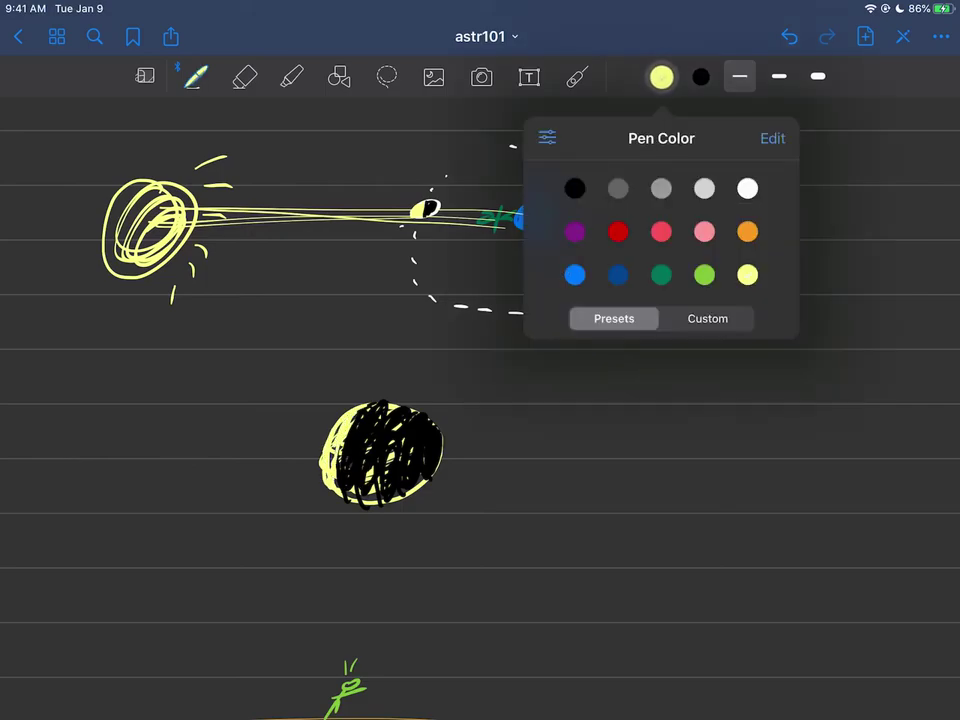
pyautogui.click(701, 77)
pyautogui.moveTo(345, 420)
pyautogui.mouseDown()
pyautogui.moveTo(335, 480)
pyautogui.moveTo(336, 455)
pyautogui.moveTo(325, 480)
pyautogui.moveTo(333, 486)
pyautogui.mouseUp()
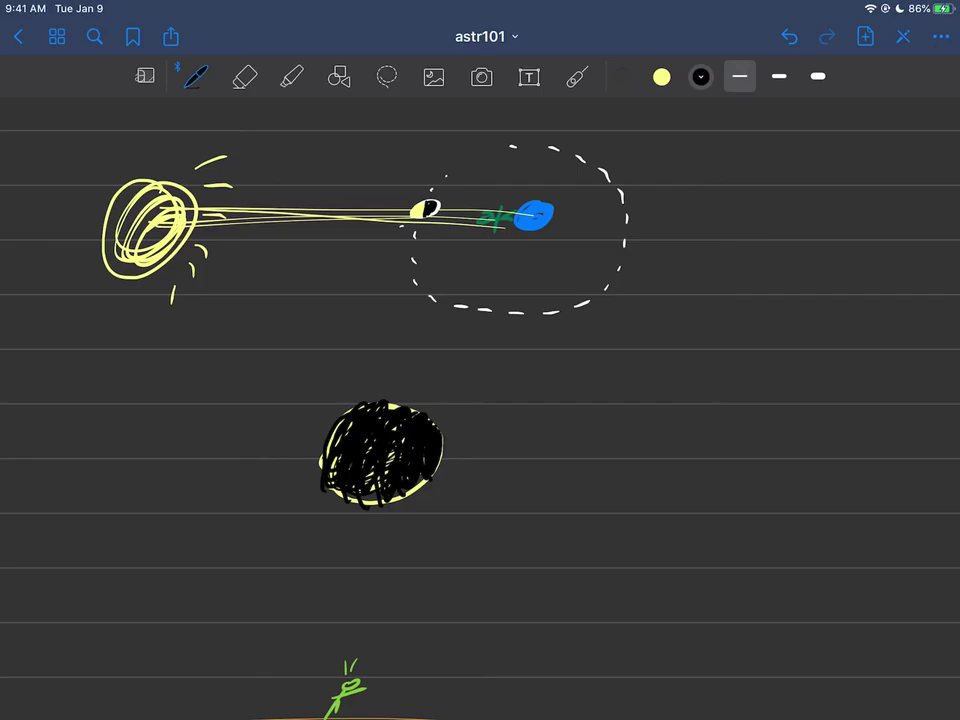
pyautogui.click(577, 77)
pyautogui.moveTo(318, 448)
pyautogui.mouseDown()
pyautogui.moveTo(360, 446)
pyautogui.moveTo(354, 454)
pyautogui.moveTo(326, 446)
pyautogui.mouseUp()
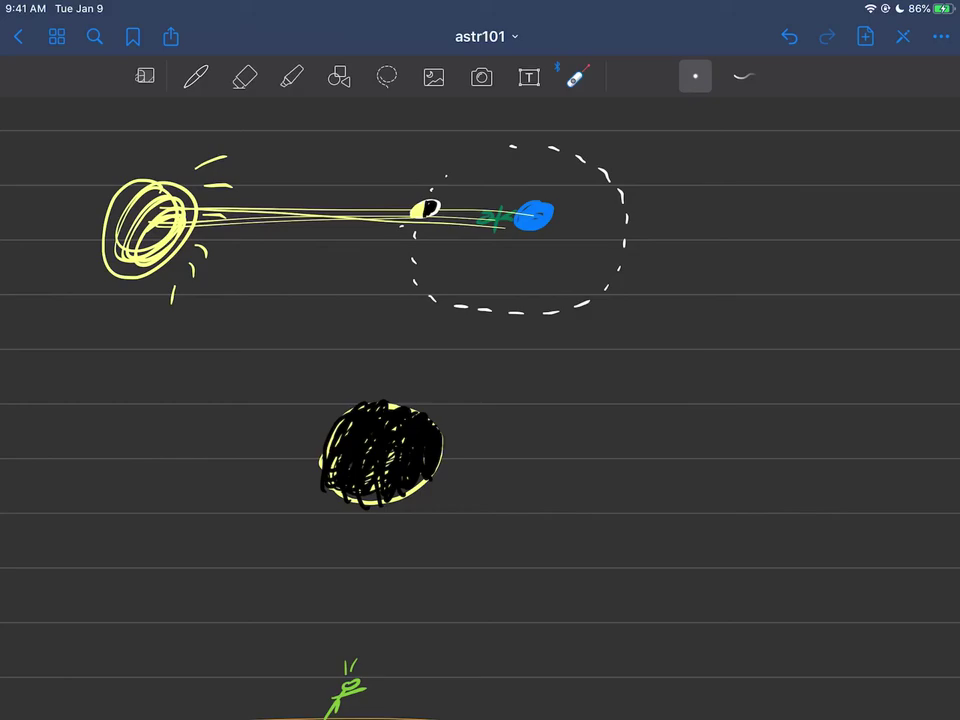
# Scribble yellow over the Sun's right side, leaving a black crescent on the left
pyautogui.click(196, 77)
pyautogui.click(196, 77)
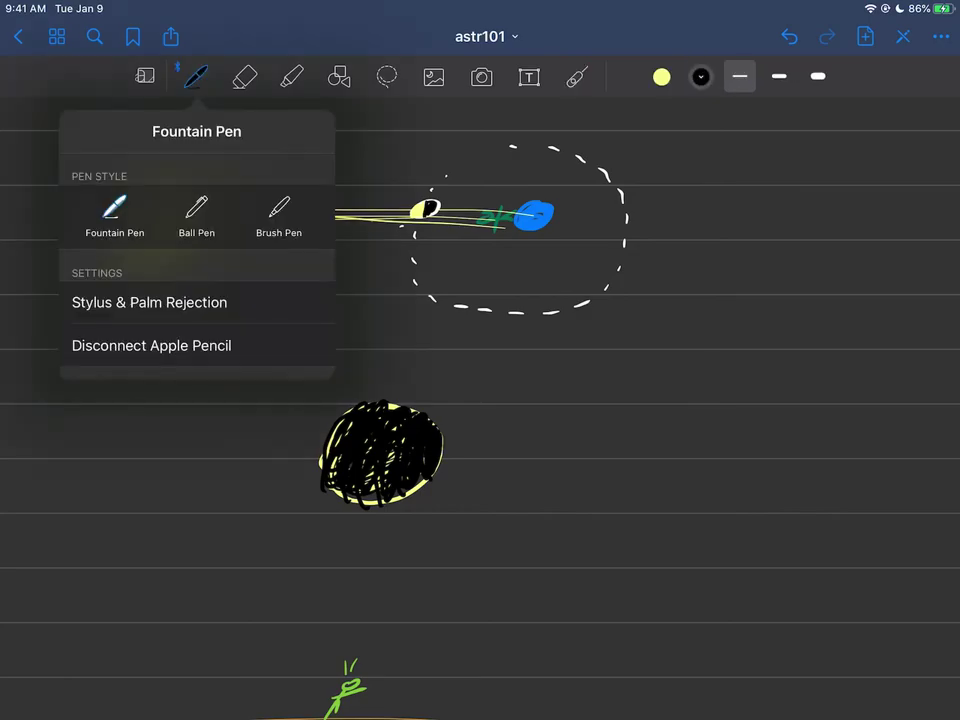
pyautogui.click(196, 77)
pyautogui.moveTo(418, 412); pyautogui.dragTo(436, 472)
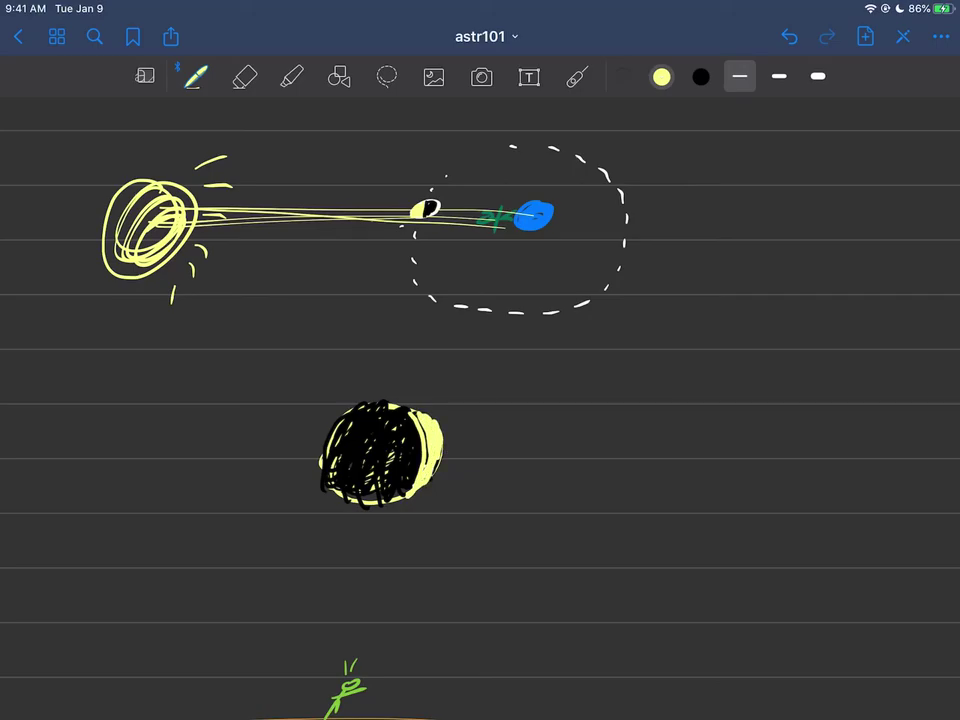
pyautogui.moveTo(412, 415)
pyautogui.mouseDown()
pyautogui.moveTo(404, 468)
pyautogui.moveTo(398, 430)
pyautogui.moveTo(402, 480)
pyautogui.moveTo(380, 430)
pyautogui.moveTo(384, 488)
pyautogui.mouseUp()
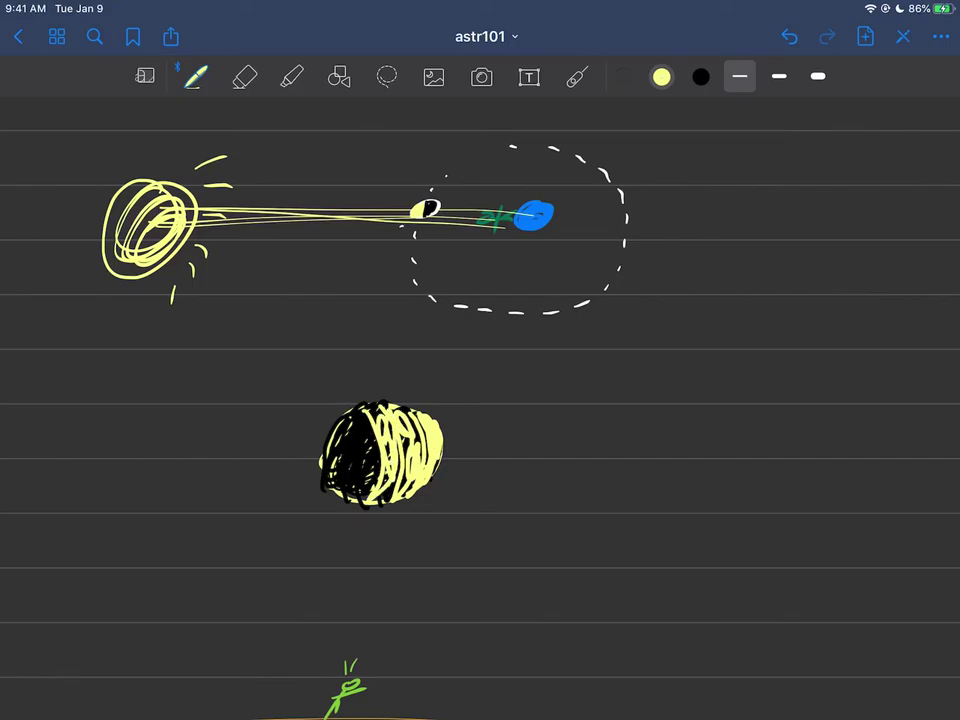
pyautogui.moveTo(368, 415)
pyautogui.mouseDown()
pyautogui.moveTo(355, 500)
pyautogui.moveTo(366, 470)
pyautogui.mouseUp()
# Draw a dashed black Moon outline left of the Sun, refill the Sun yellow, add a question mark
pyautogui.click(701, 76)
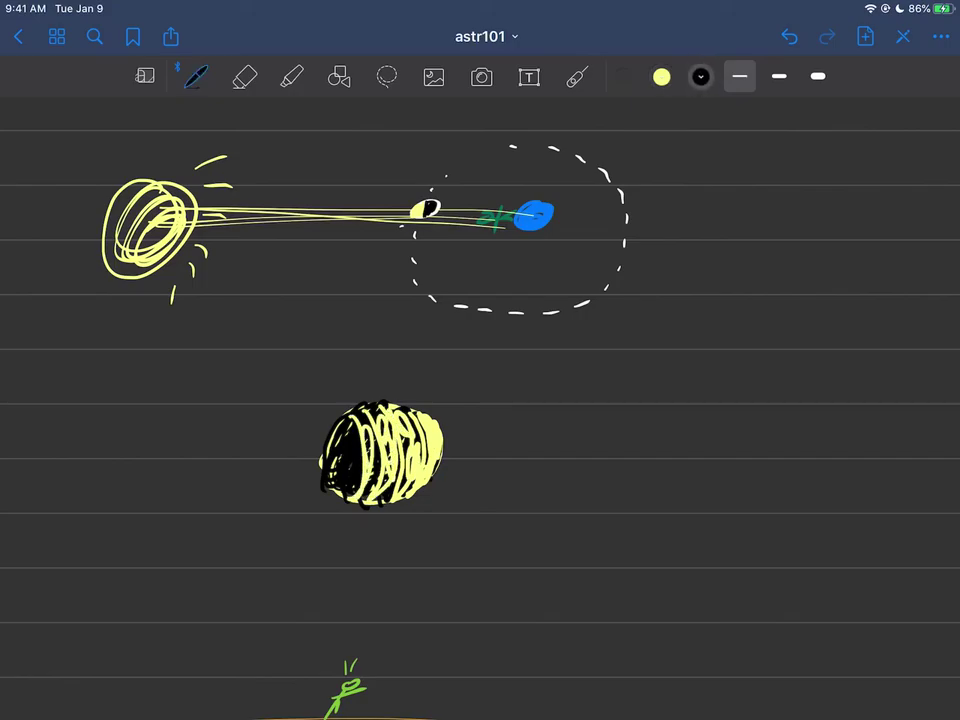
pyautogui.moveTo(313, 402)
pyautogui.mouseDown()
pyautogui.moveTo(253, 440)
pyautogui.moveTo(300, 490)
pyautogui.moveTo(330, 500)
pyautogui.mouseUp()
pyautogui.click(661, 76)
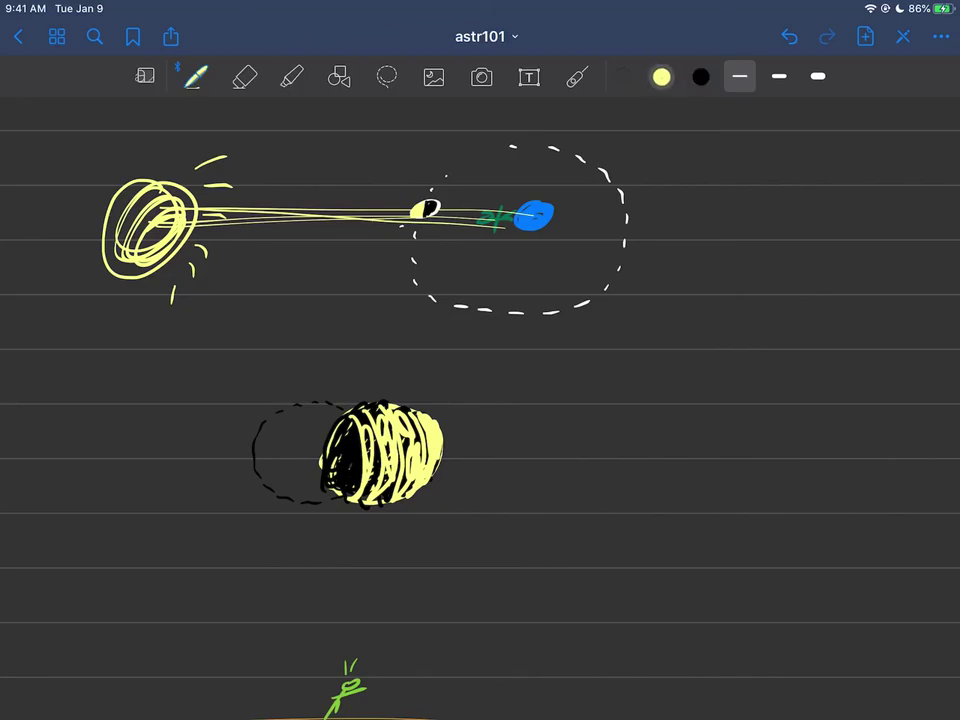
pyautogui.moveTo(340, 415)
pyautogui.mouseDown()
pyautogui.moveTo(335, 490)
pyautogui.moveTo(345, 420)
pyautogui.moveTo(330, 480)
pyautogui.moveTo(340, 495)
pyautogui.moveTo(360, 490)
pyautogui.moveTo(390, 415)
pyautogui.moveTo(375, 495)
pyautogui.moveTo(420, 430)
pyautogui.mouseUp()
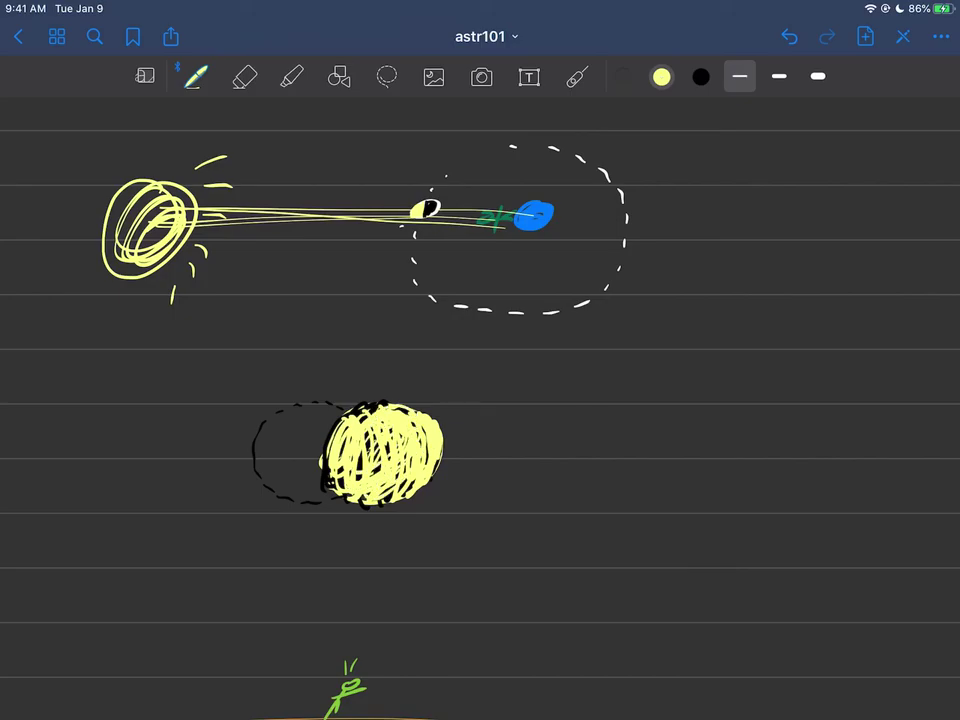
pyautogui.moveTo(557, 422); pyautogui.dragTo(552, 456)
pyautogui.click(536, 487)
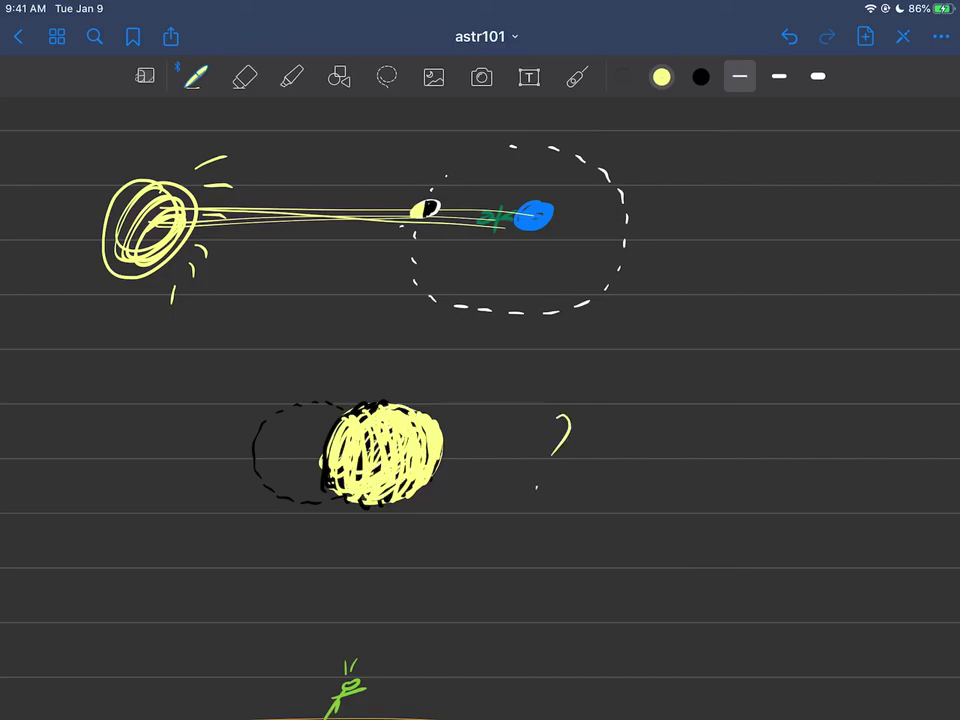